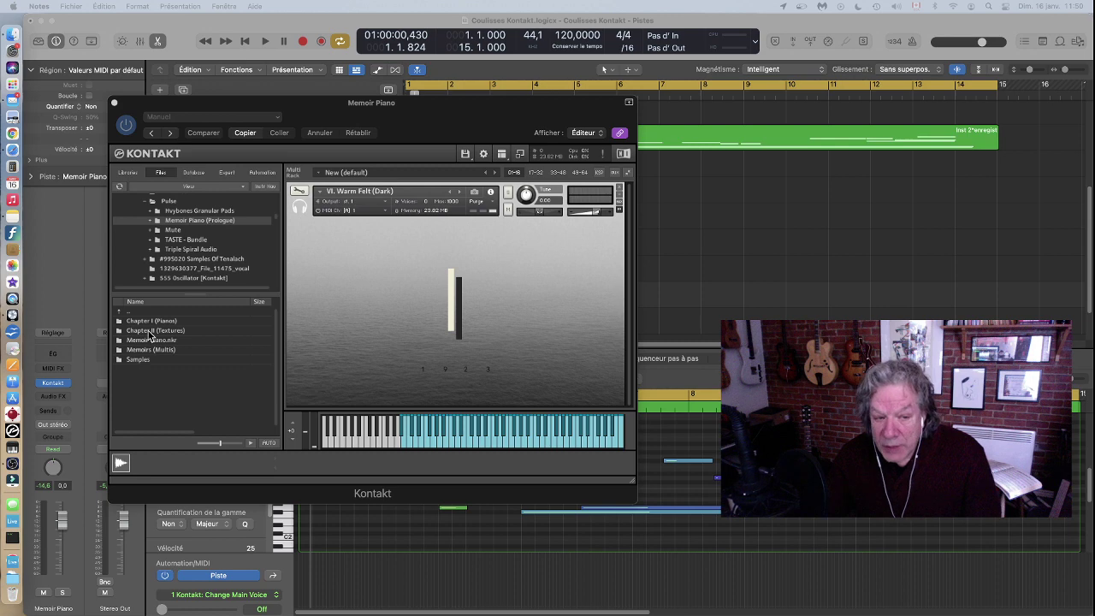
# - Load Broken Memories.nki from the Chapter II (Textures) folder in place of the VI. Warm Felt (Dark) instrument, accepting the replacement
pyautogui.click(148, 332)
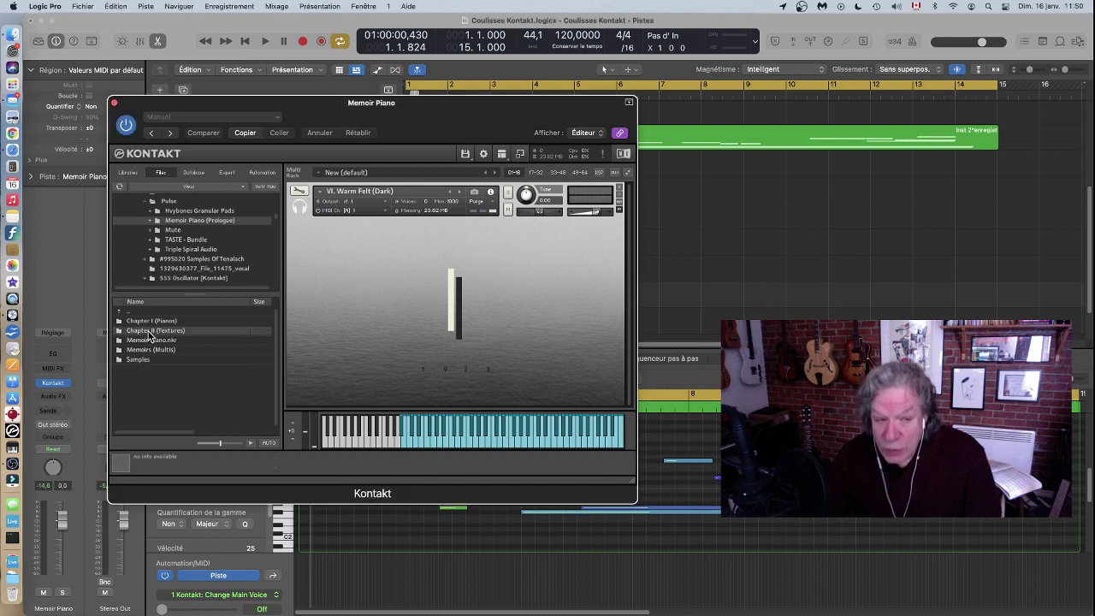
pyautogui.doubleClick(149, 333)
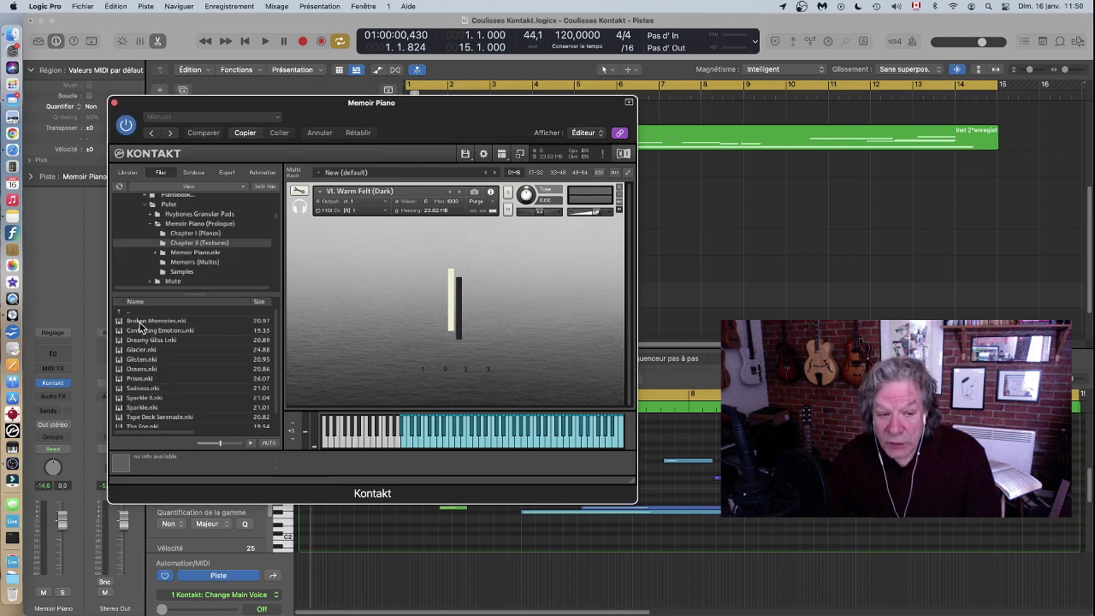
pyautogui.moveTo(141, 325); pyautogui.dragTo(375, 194)
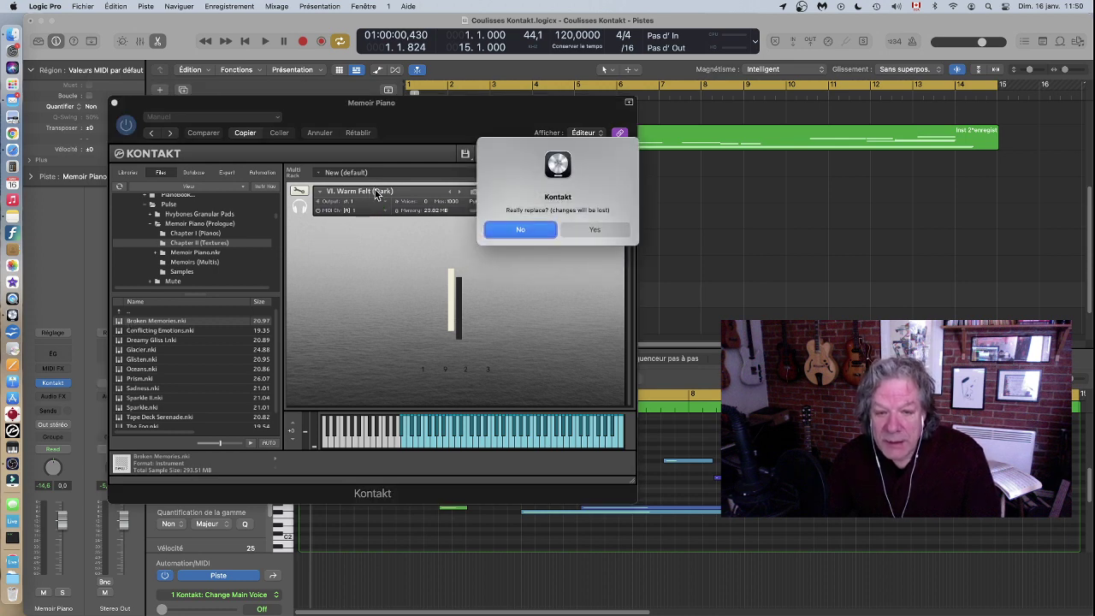
pyautogui.click(598, 230)
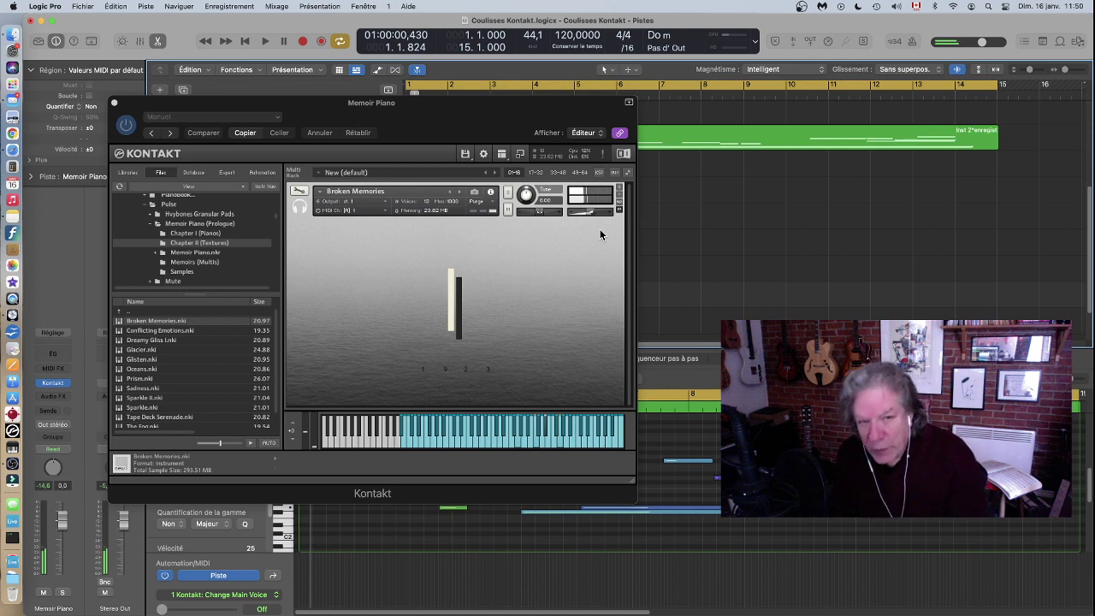
# - Switch the loaded instrument to Conflicting Emotions, then replace it with Prism.nki from the same textures folder
pyautogui.click(458, 196)
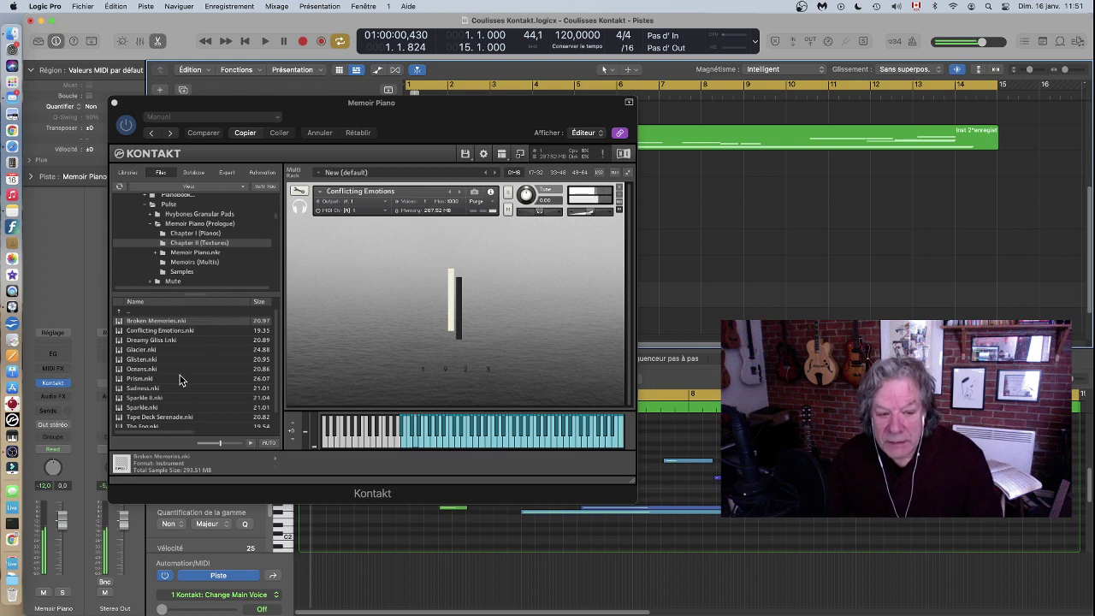
pyautogui.scroll(-1, 180, 380)
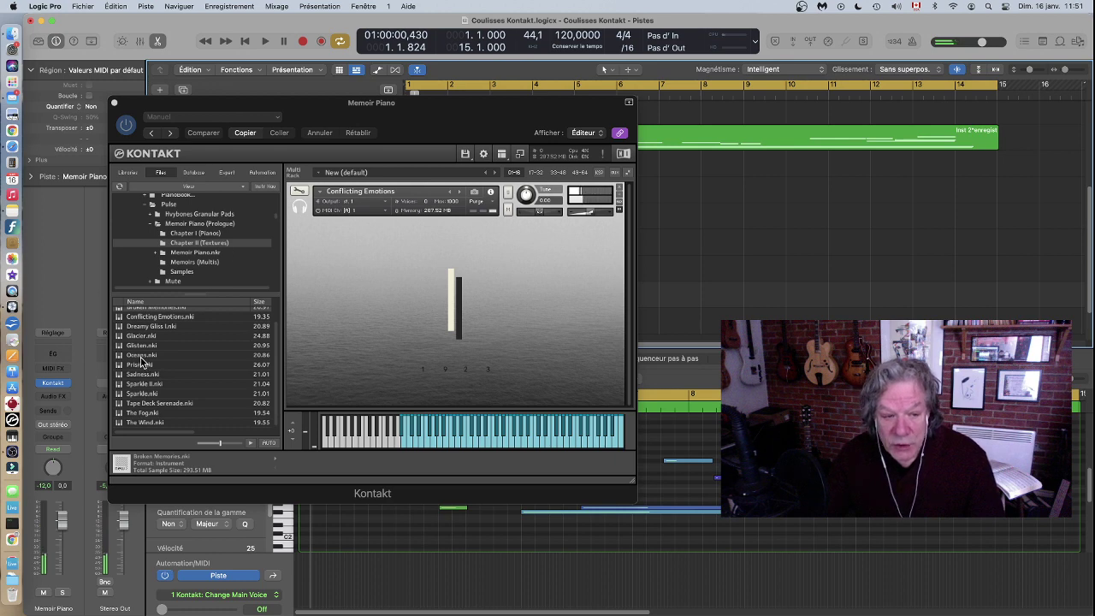
pyautogui.moveTo(135, 369); pyautogui.dragTo(397, 191)
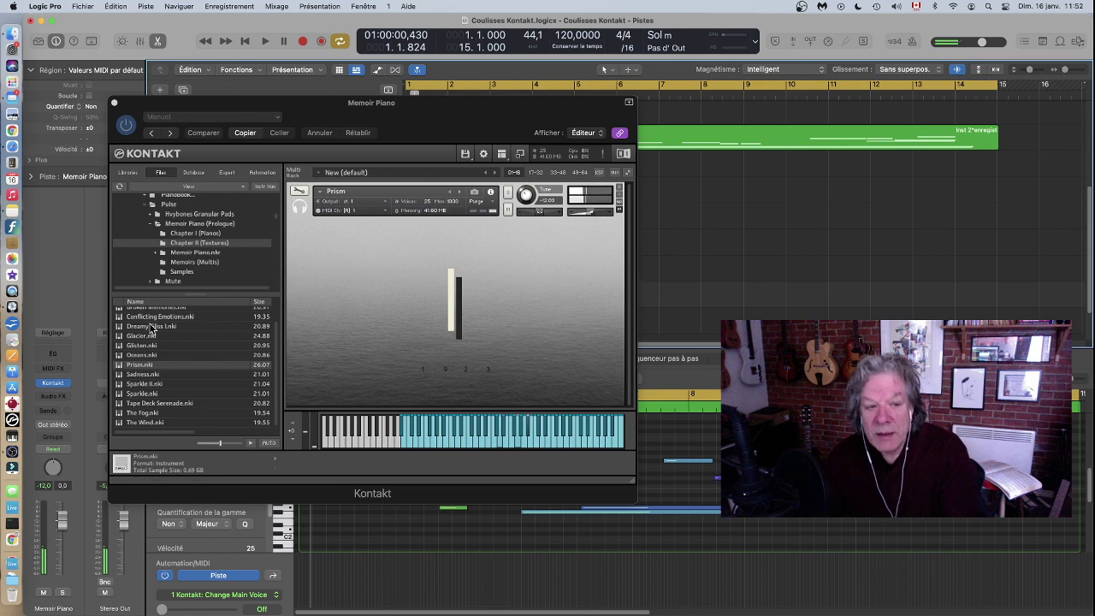
# - Load Autumn.nkm from the Memoirs (Multis) folder, replacing the current multi
pyautogui.click(204, 262)
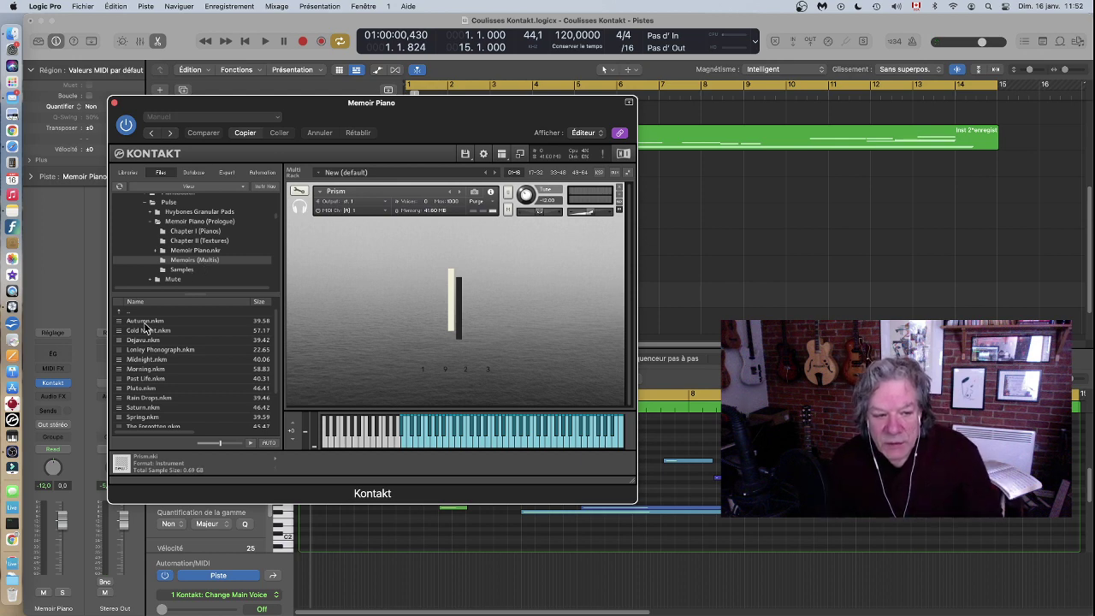
pyautogui.moveTo(134, 322); pyautogui.dragTo(369, 190)
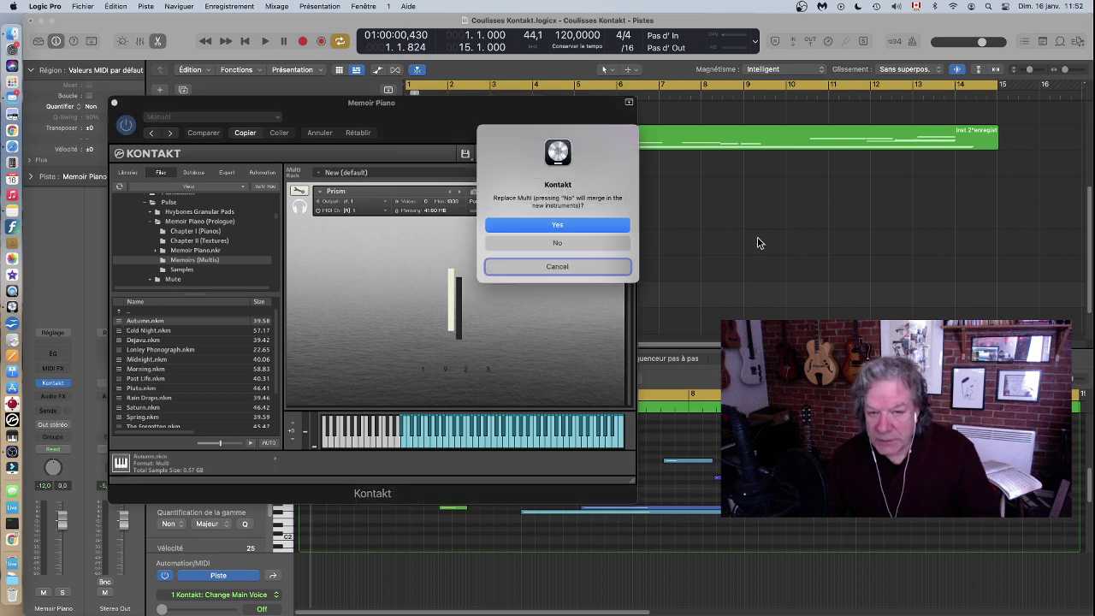
pyautogui.click(568, 225)
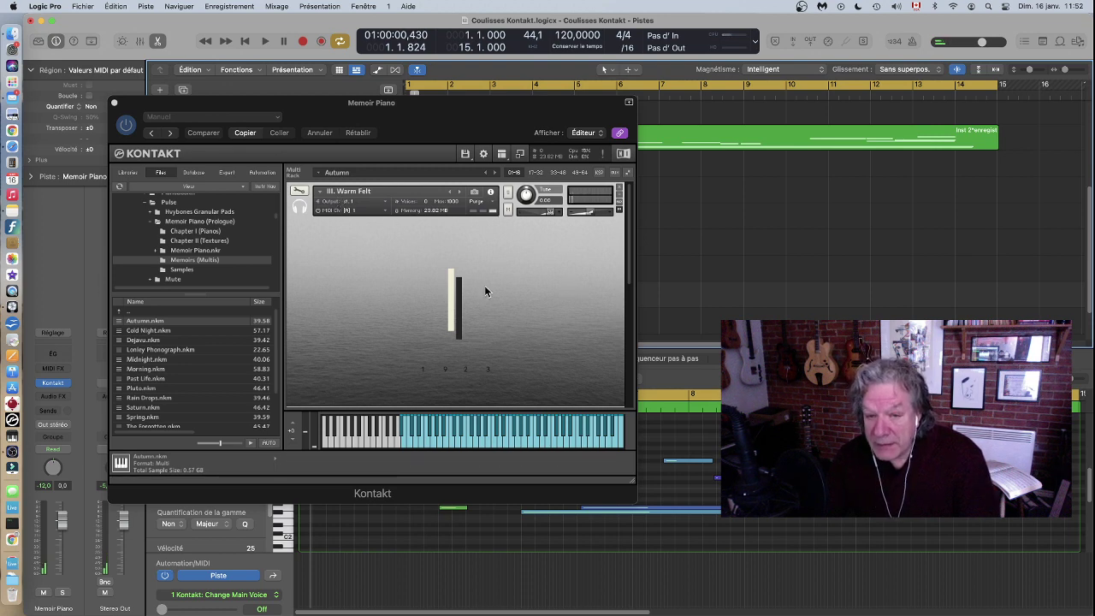
# - Examine the instruments stacked in the Autumn multi
pyautogui.scroll(-3, 484, 285)
pyautogui.scroll(-2, 488, 289)
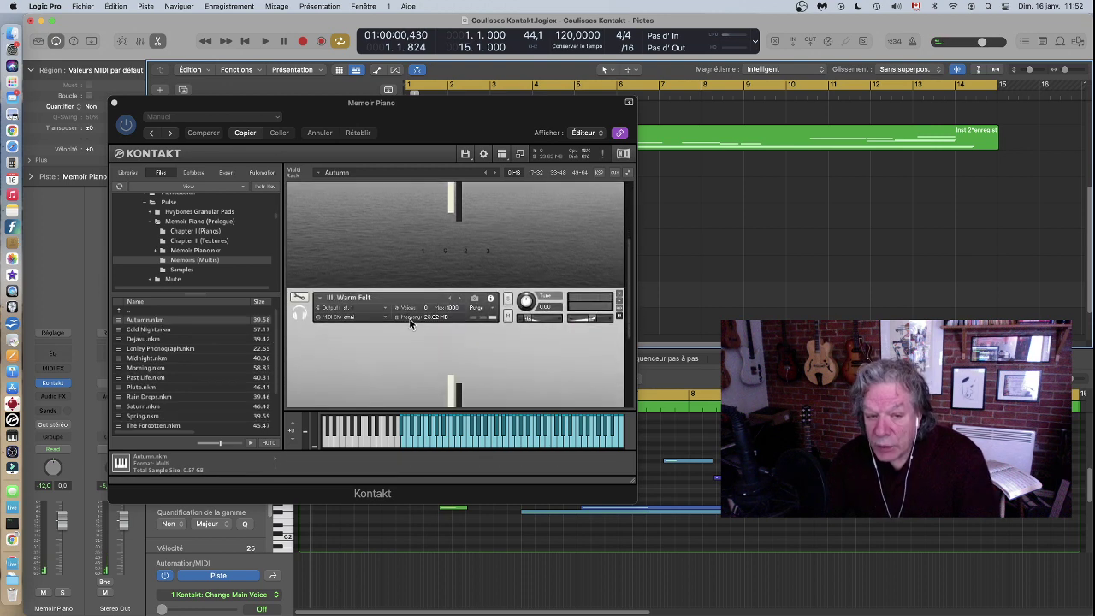
pyautogui.scroll(-3, 572, 364)
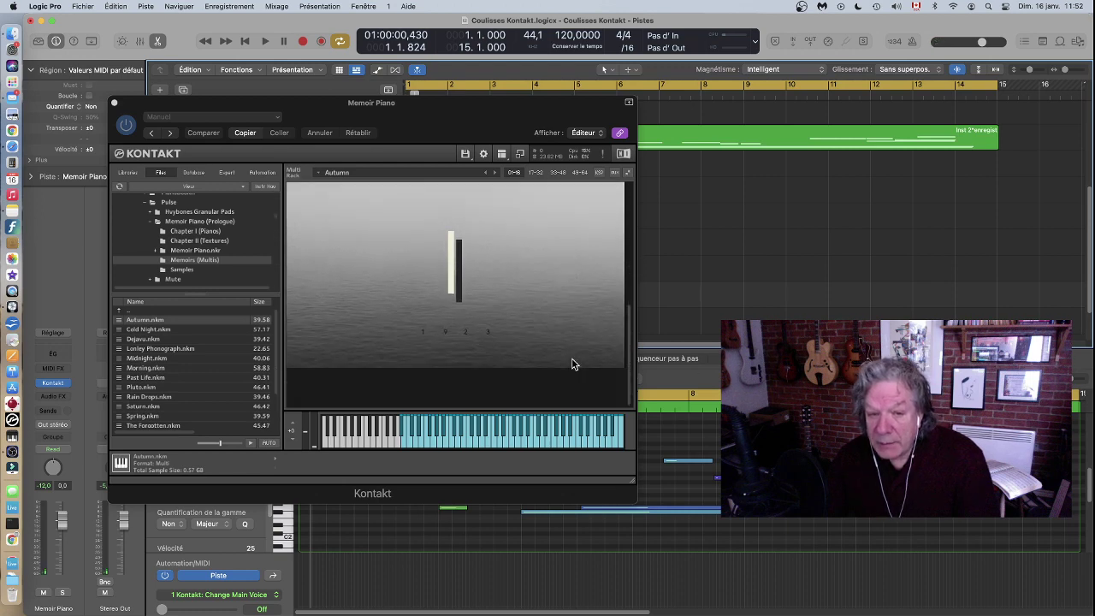
pyautogui.scroll(1, 571, 363)
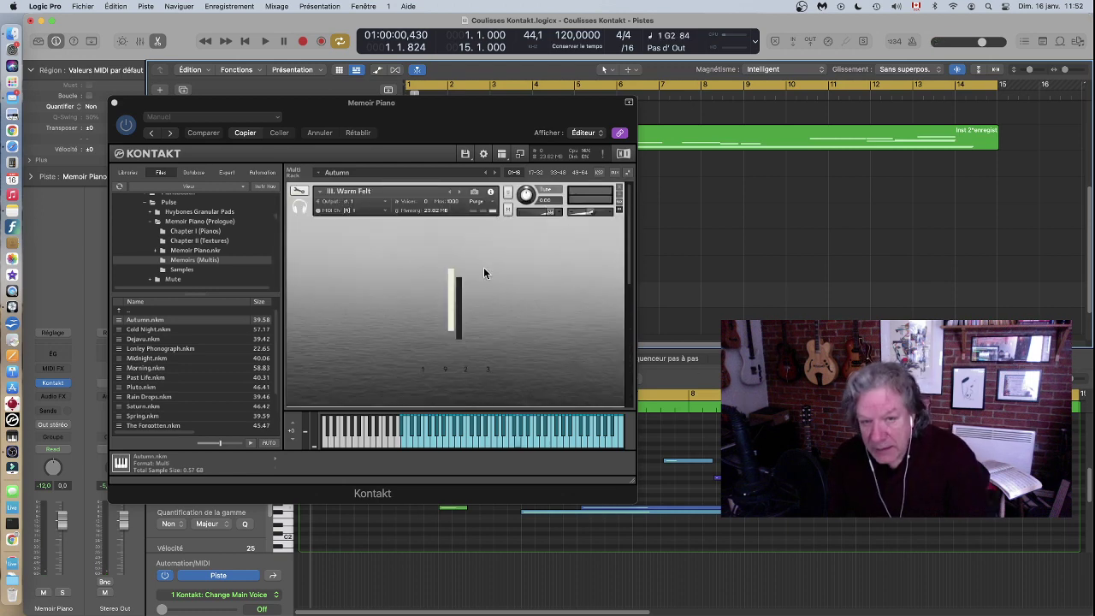
pyautogui.scroll(5, 576, 303)
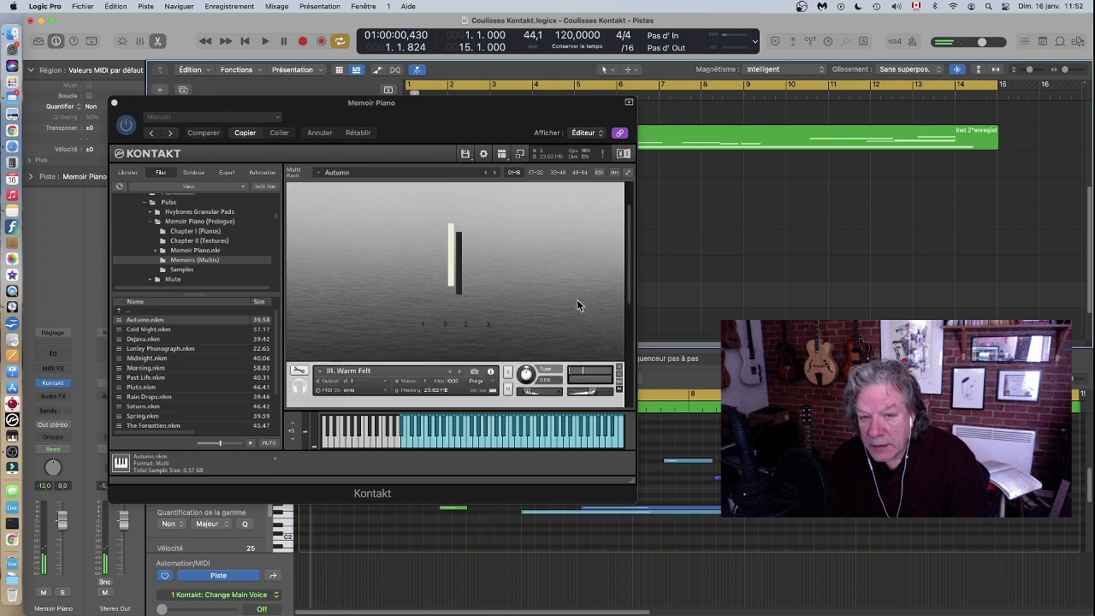
pyautogui.scroll(-5, 575, 304)
pyautogui.scroll(2, 265, 223)
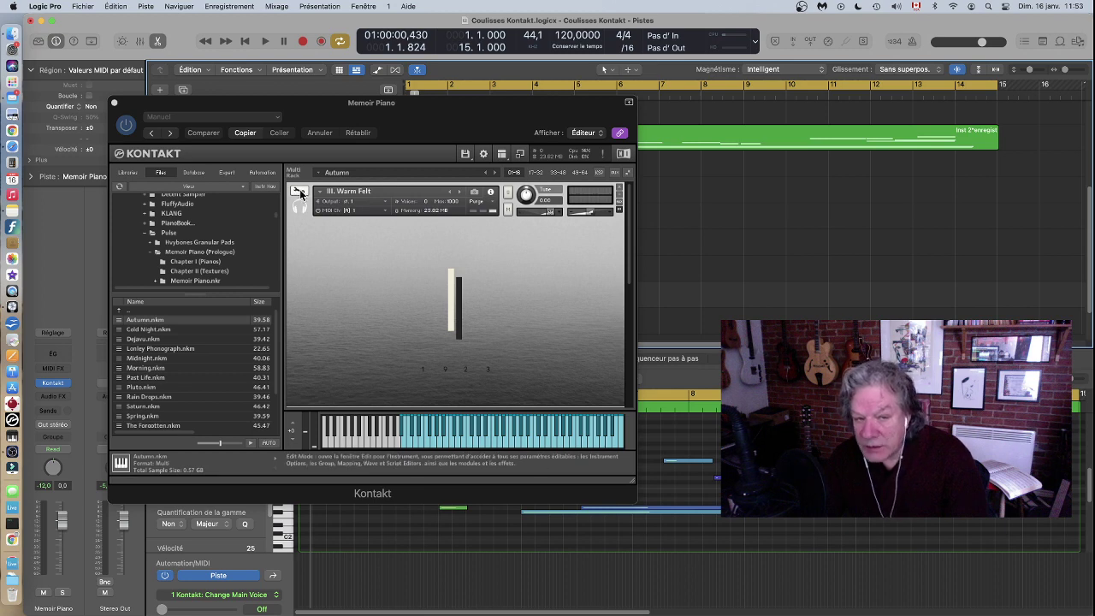
# - Open the arpeggiator script of the first III. Warm Felt instrument and lower the velocities of steps 6, 11, 14 and 15
pyautogui.click(300, 193)
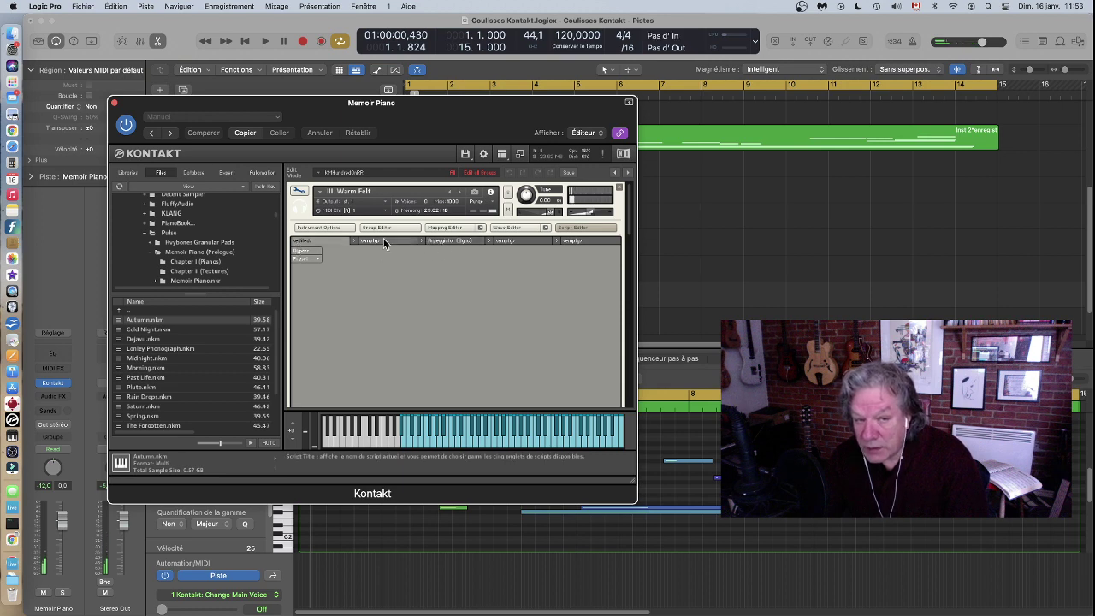
pyautogui.click(448, 242)
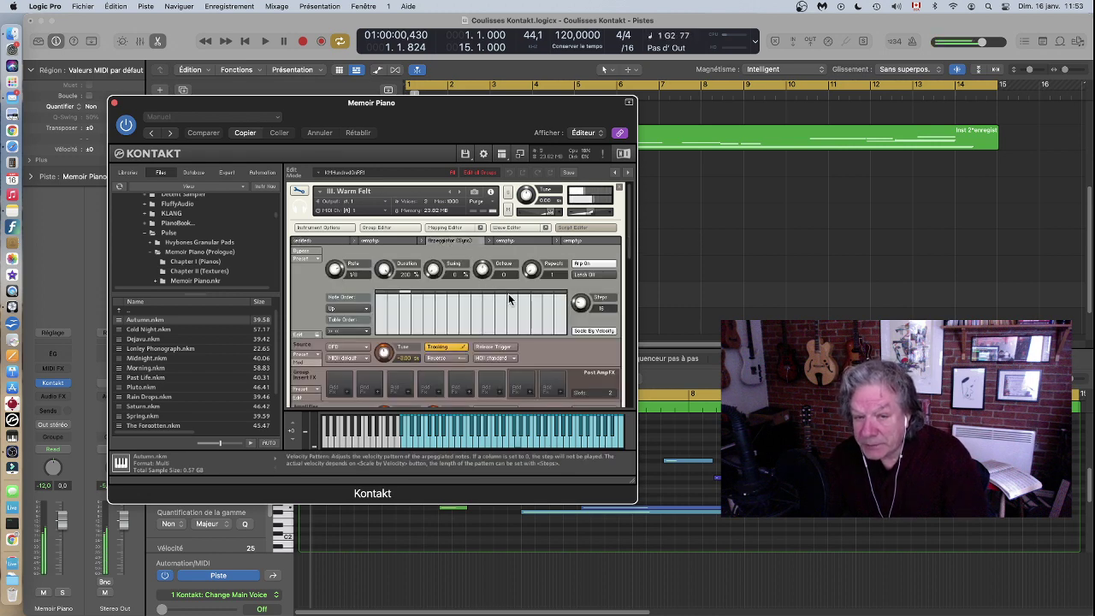
pyautogui.click(440, 309)
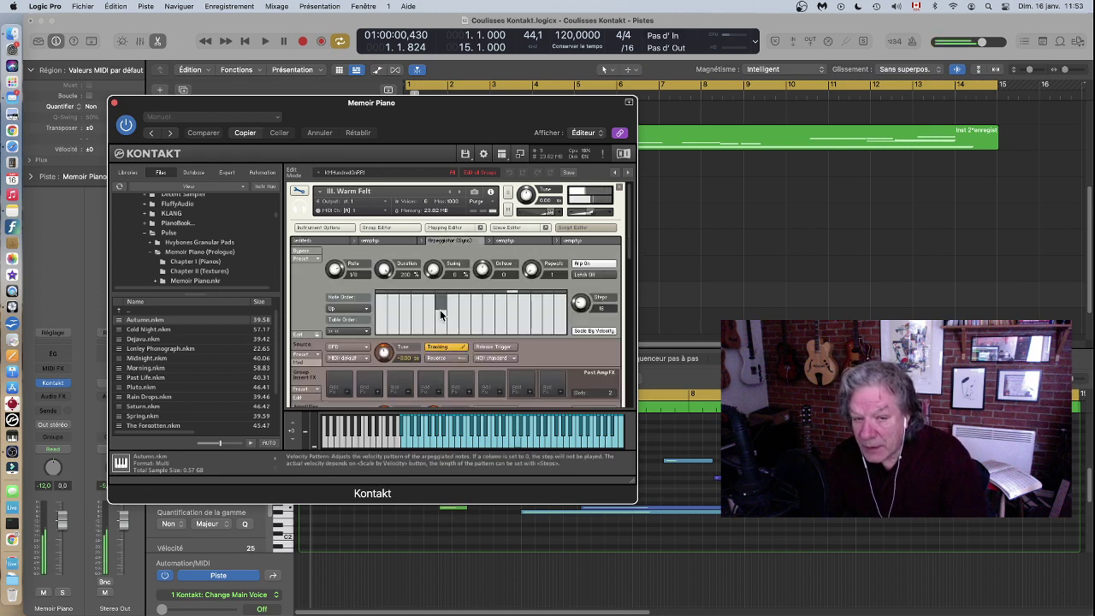
pyautogui.click(499, 313)
pyautogui.click(536, 317)
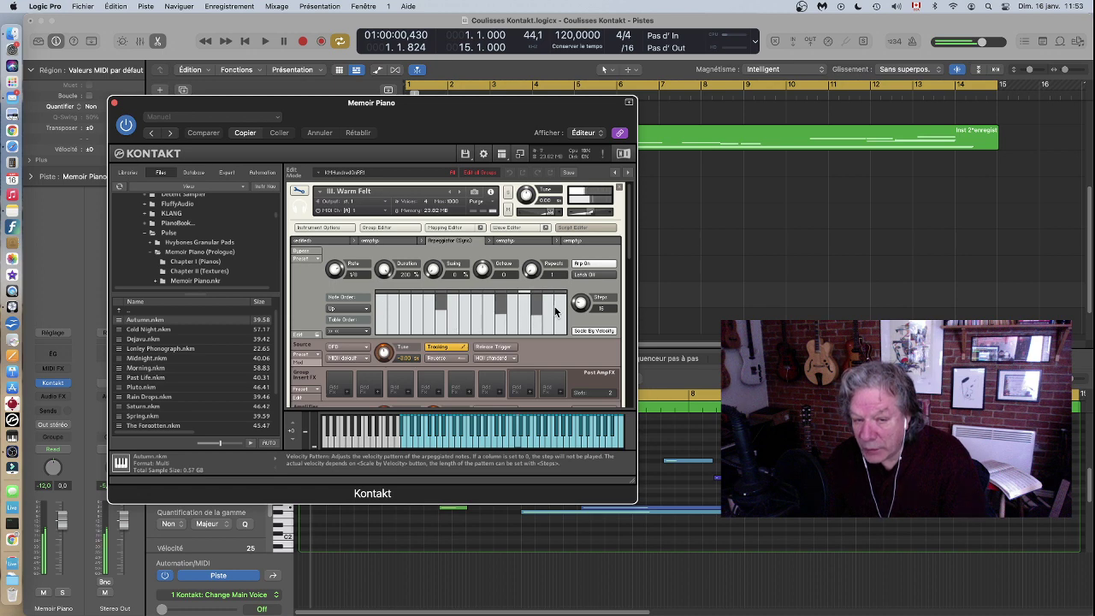
pyautogui.click(549, 318)
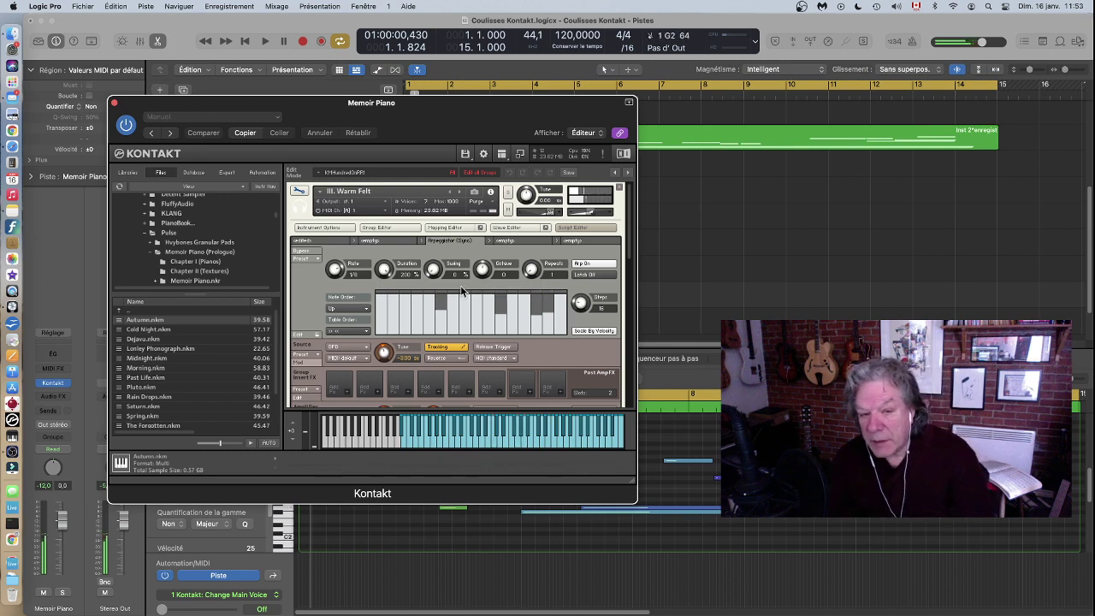
# - Set the arpeggiator rate to 1/16 and leave the instrument's edit mode
pyautogui.moveTo(359, 282)
pyautogui.mouseDown()
pyautogui.moveTo(350, 266)
pyautogui.moveTo(349, 279)
pyautogui.mouseUp()
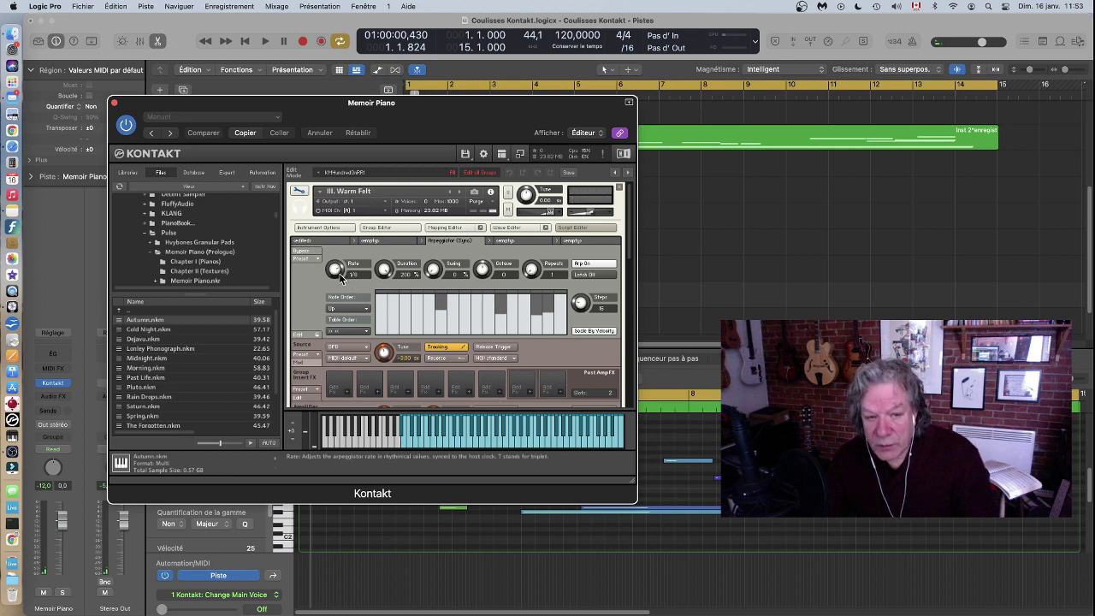
pyautogui.moveTo(341, 267); pyautogui.dragTo(317, 275)
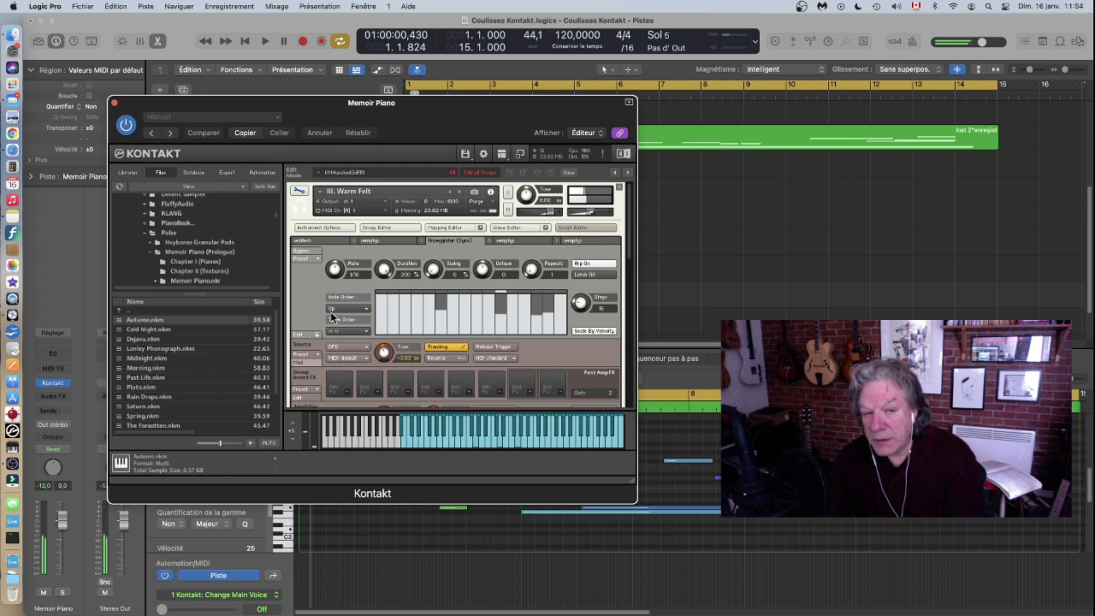
pyautogui.click(298, 191)
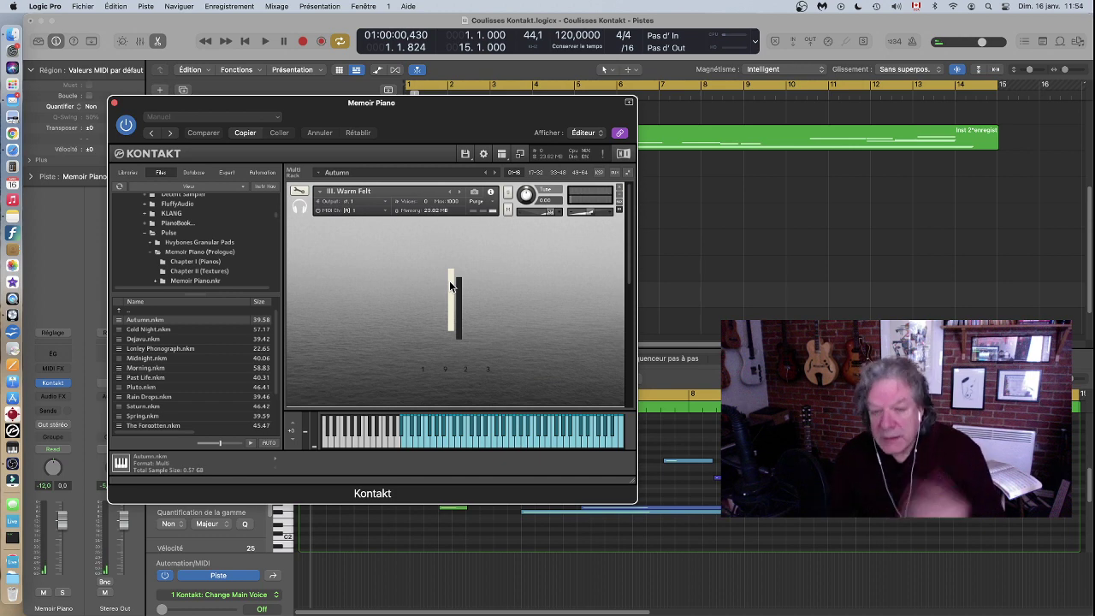
pyautogui.scroll(-2, 554, 282)
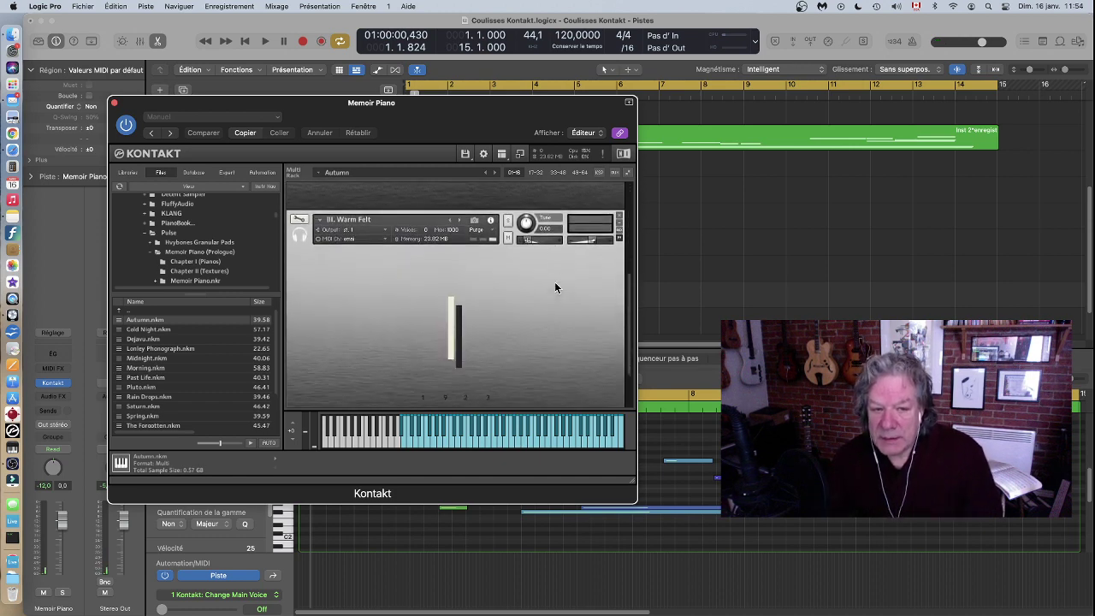
pyautogui.scroll(1, 555, 288)
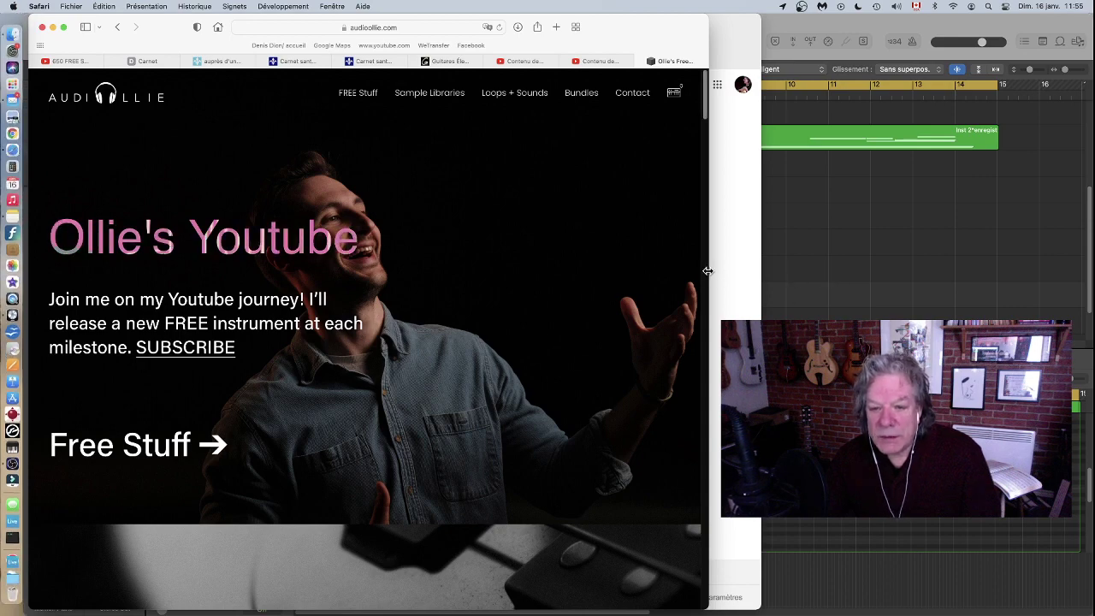
# - In Safari, widen the window and examine the Audio Ollie freebies page down to the Memoir Piano (Prologue) offer
pyautogui.moveTo(706, 276); pyautogui.dragTo(945, 272)
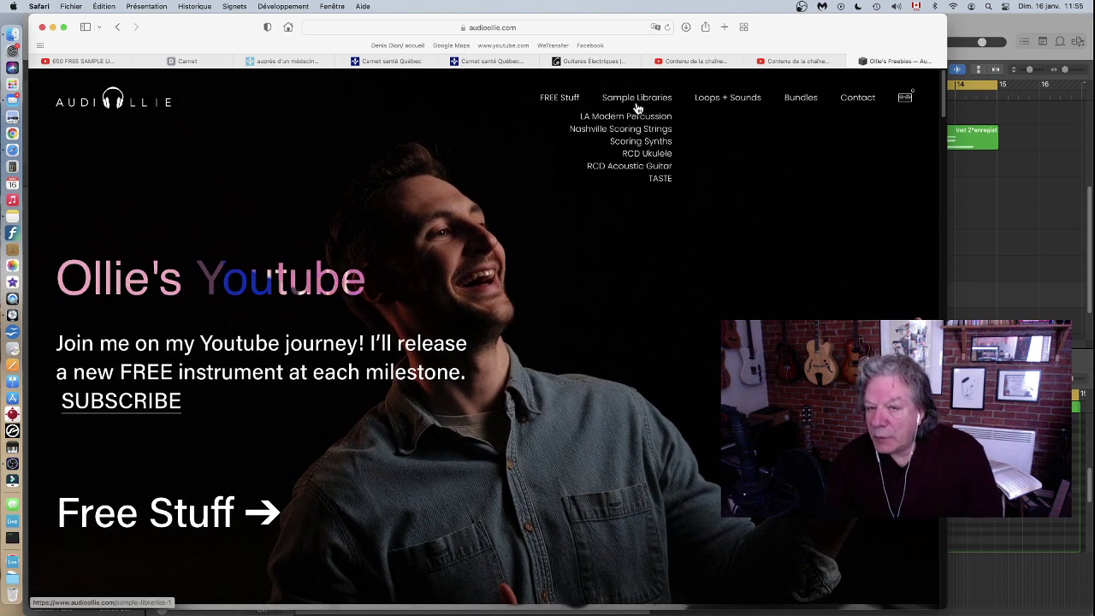
pyautogui.moveTo(721, 106)
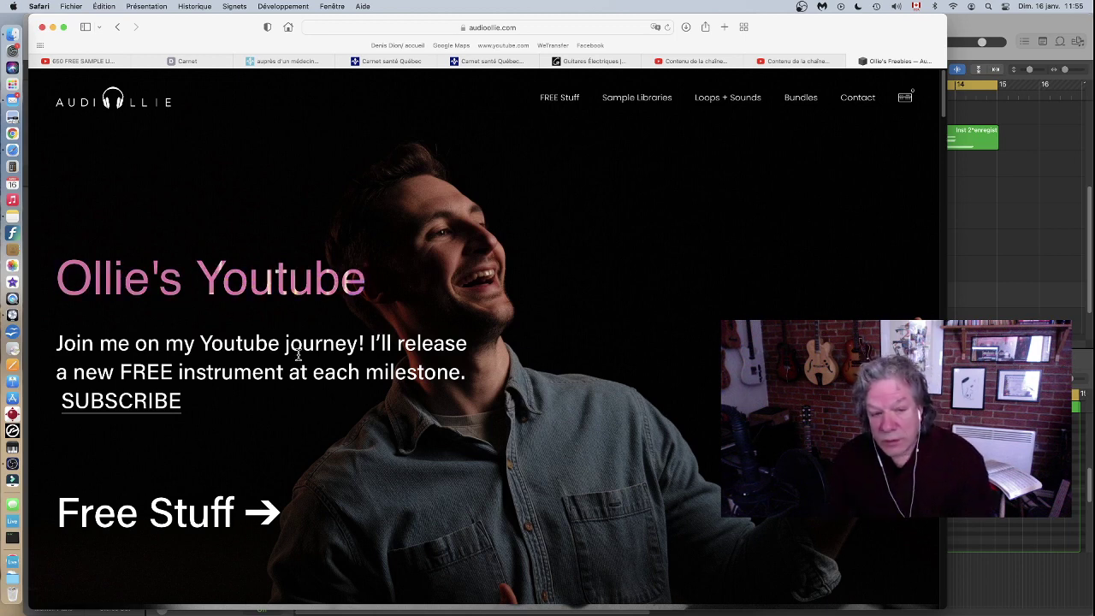
pyautogui.scroll(-3, 295, 351)
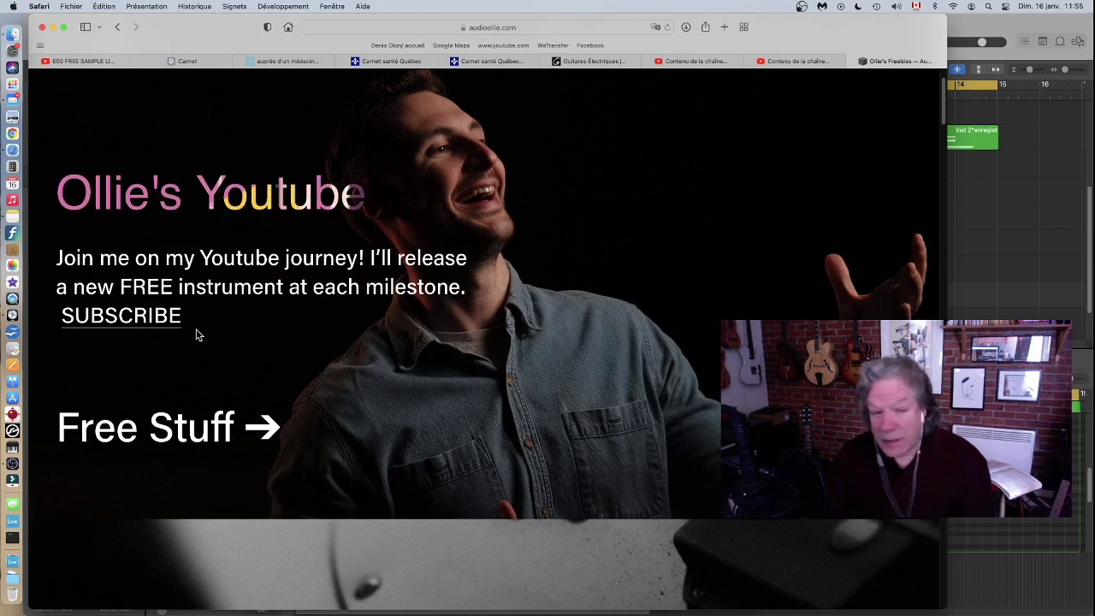
pyautogui.scroll(-5, 196, 335)
pyautogui.scroll(-15, 196, 334)
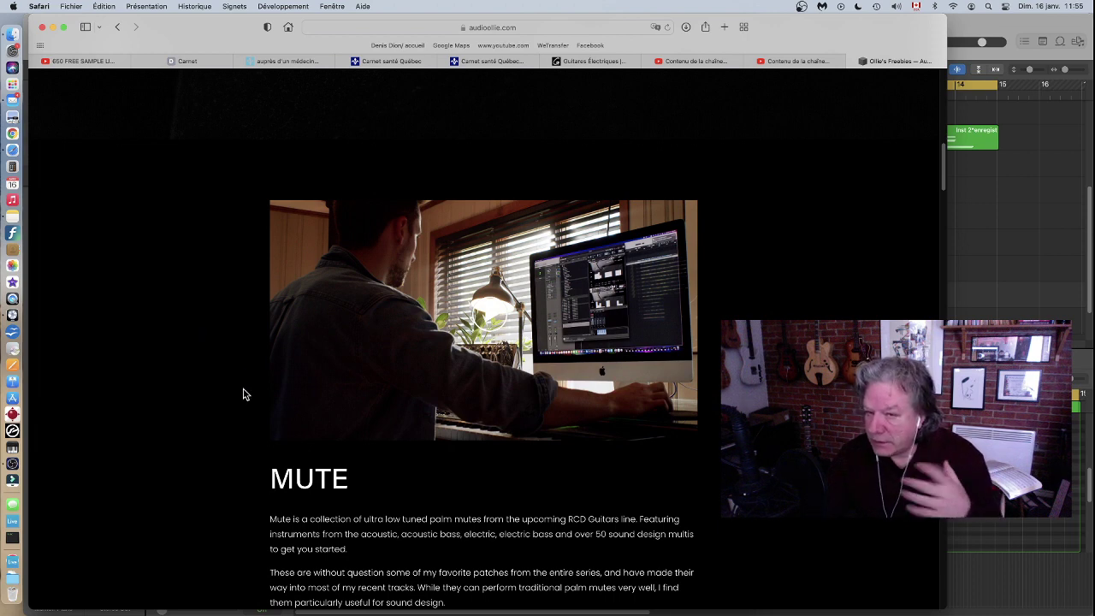
pyautogui.scroll(-5, 243, 395)
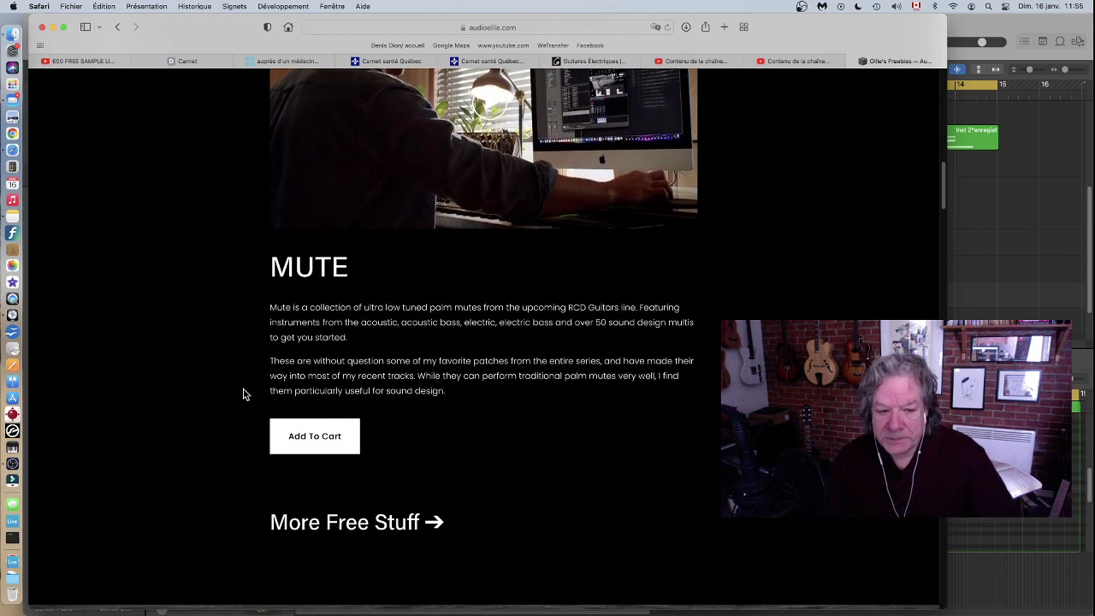
pyautogui.scroll(-15, 243, 394)
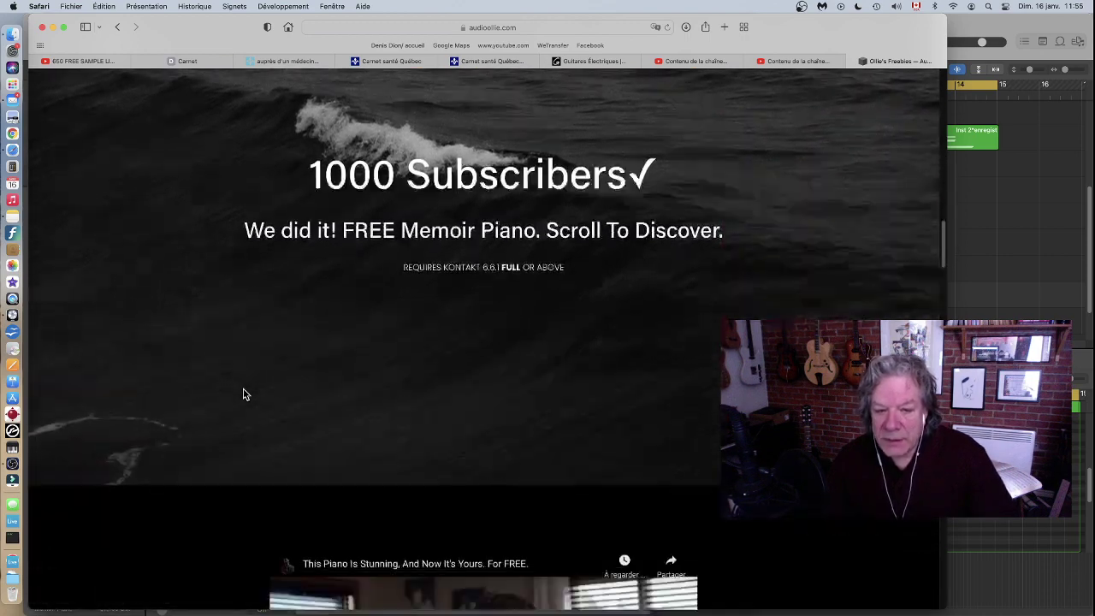
pyautogui.scroll(-9, 243, 394)
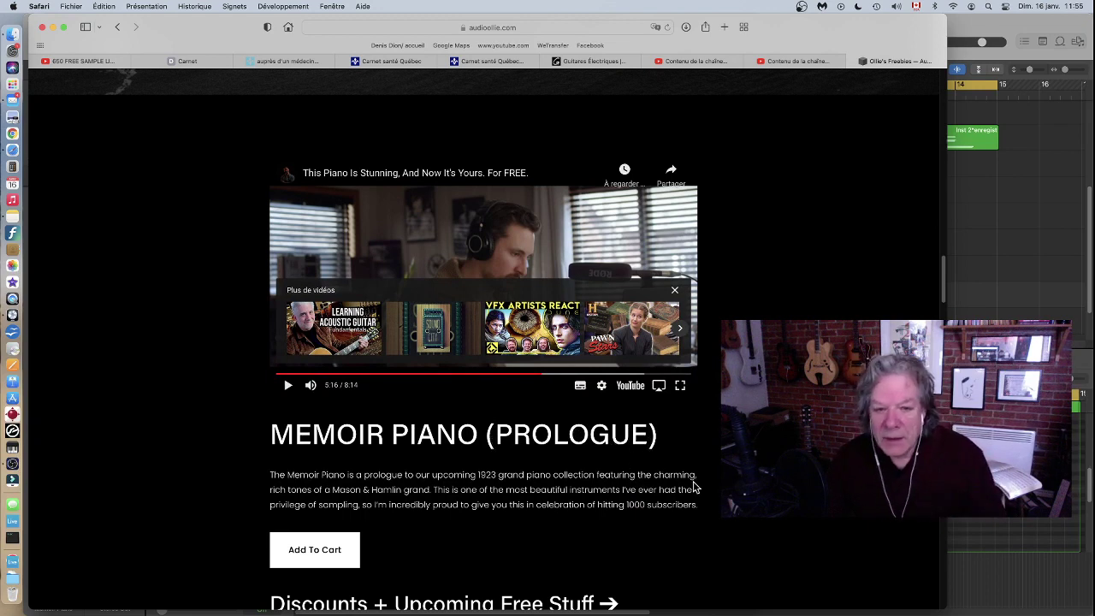
# - Close the suggested videos over the Memoir Piano video, review the rest of the freebies page, and return to Logic Pro
pyautogui.click(676, 294)
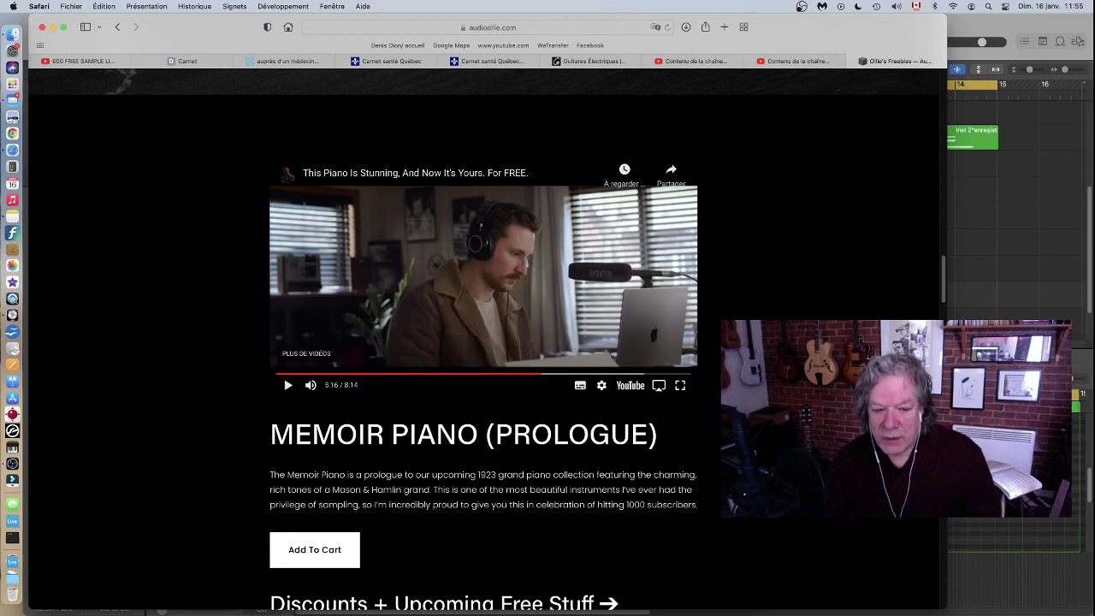
pyautogui.scroll(-10, 484, 342)
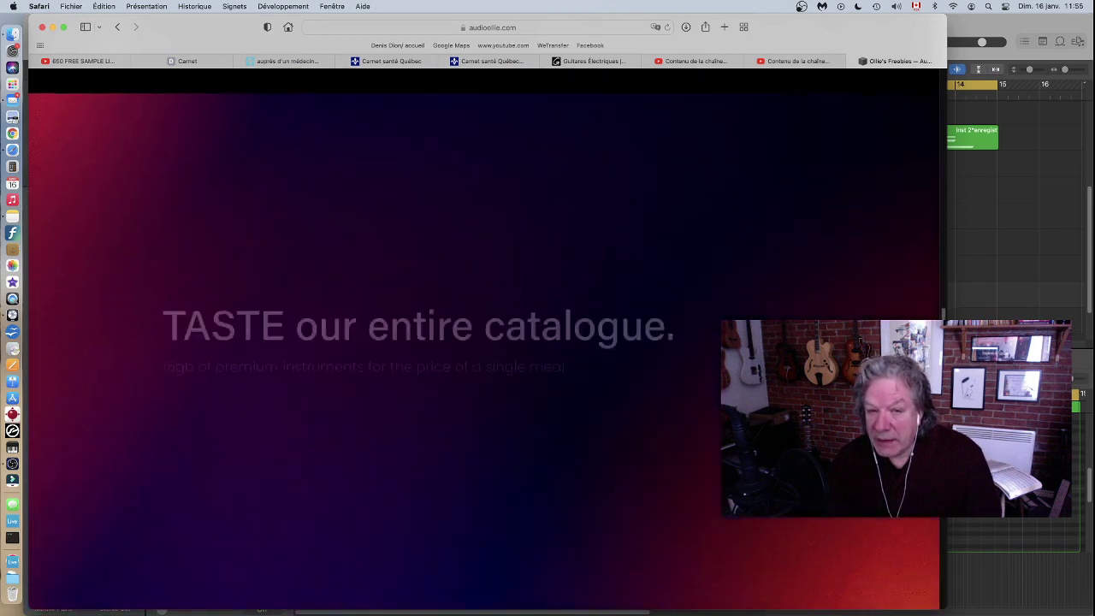
pyautogui.scroll(15, 484, 342)
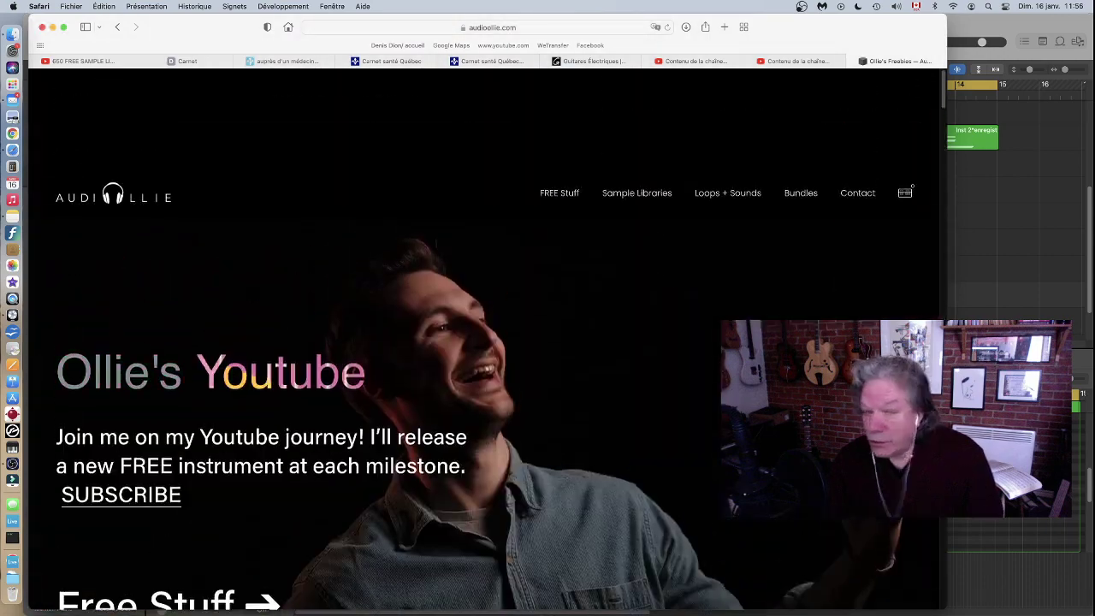
pyautogui.scroll(-2, 483, 342)
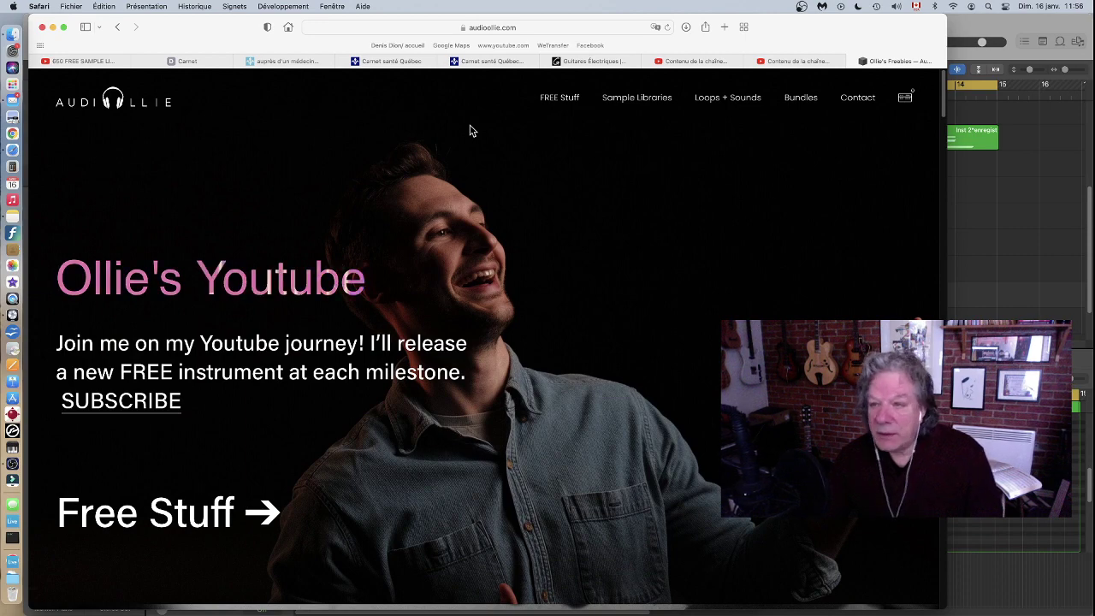
pyautogui.click(989, 23)
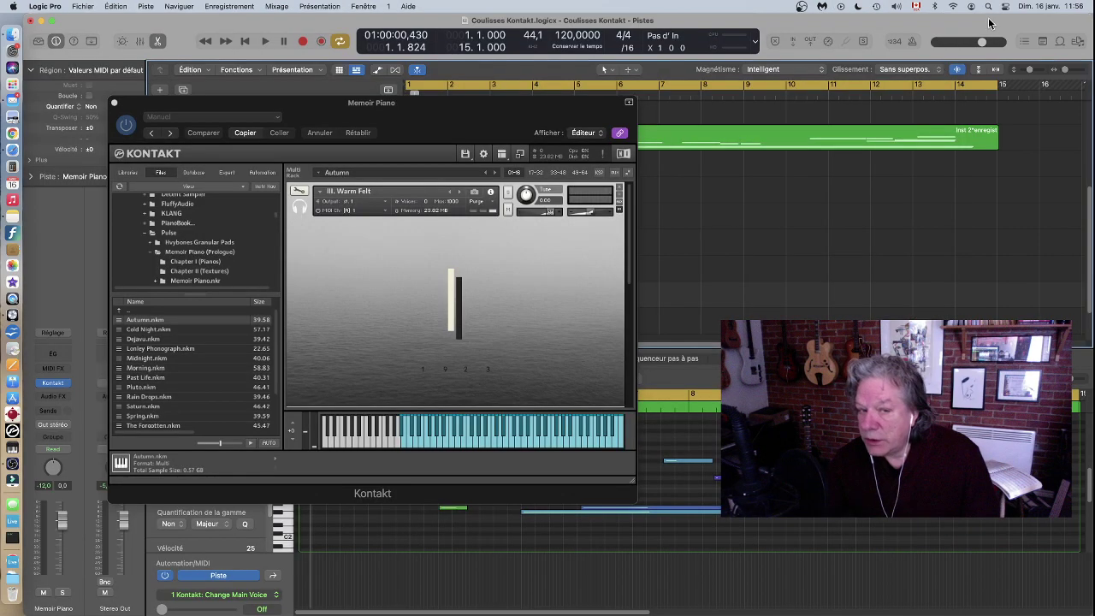